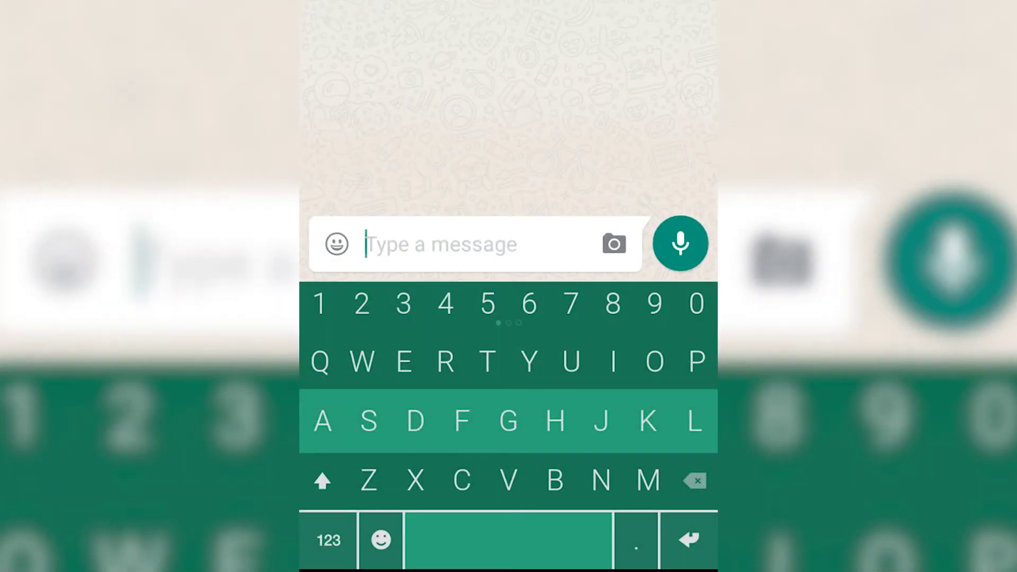
{"action": "type", "text": "12345"}
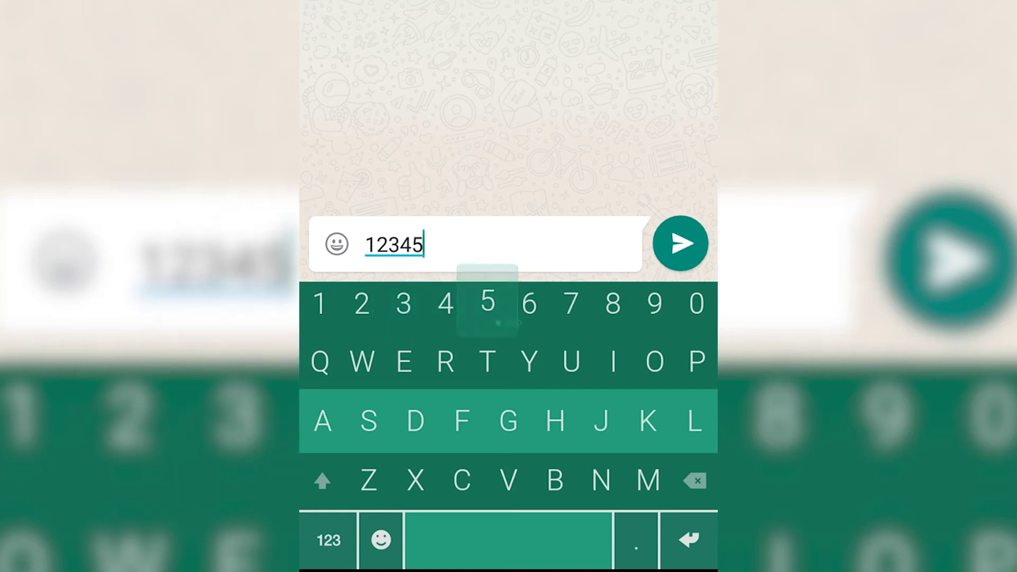
{"action": "type", "text": "890"}
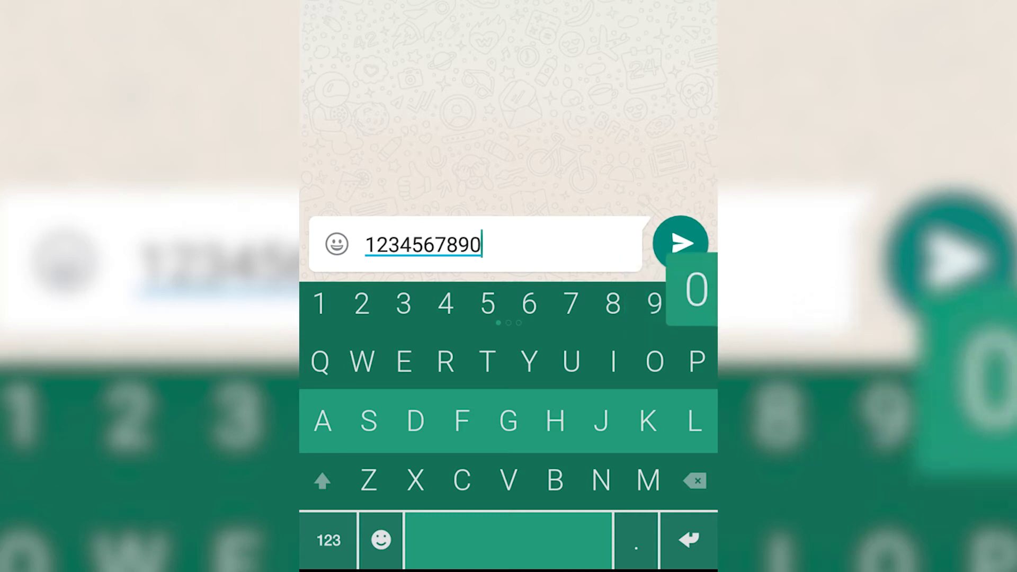
- Erase the digits, add a line break after the hotkey email, then clear the whole message
{"action": "key", "text": "BackSpace"}
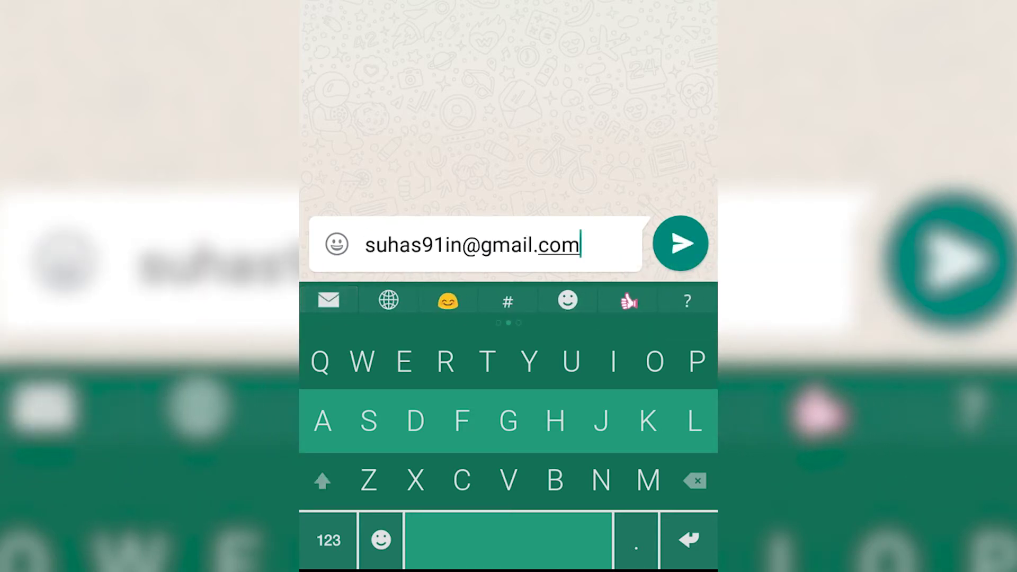
{"action": "key", "text": "Return"}
{"action": "key", "text": "Return"}
{"action": "type", "text": ".com"}
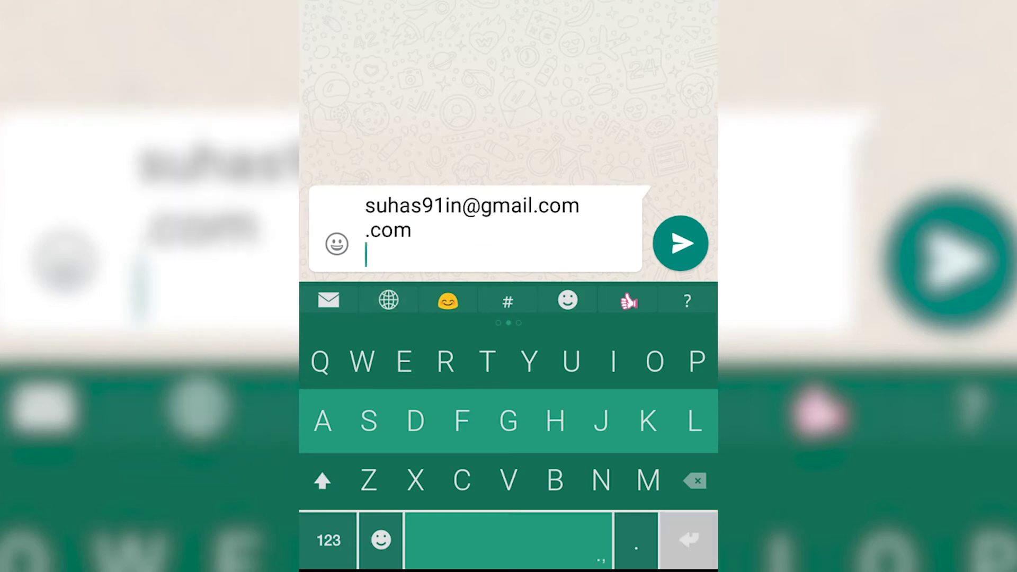
{"action": "type", "text": "😊😊😊"}
{"action": "key", "text": "ctrl+a"}
{"action": "key", "text": "BackSpace"}
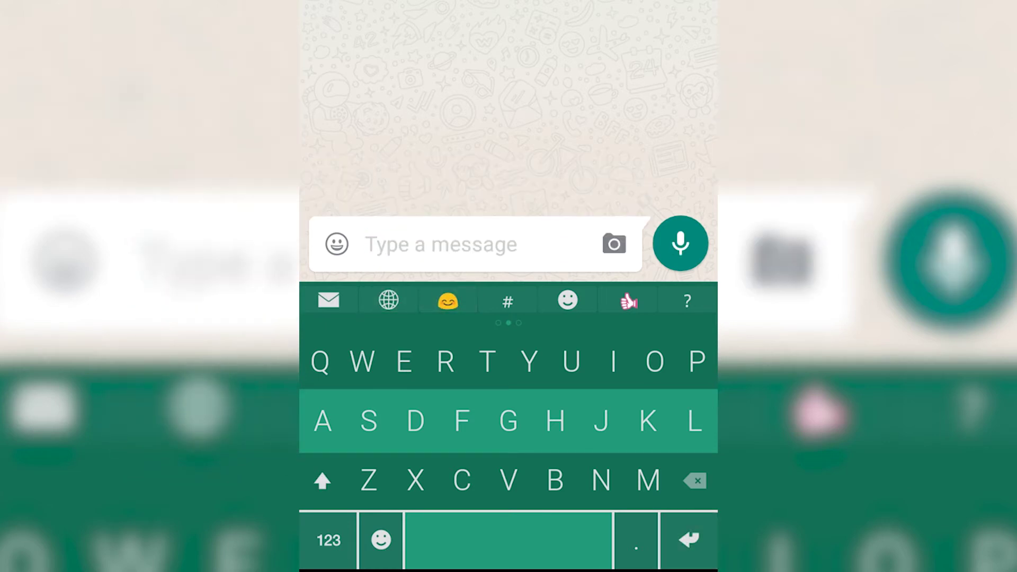
{"action": "scroll", "coordinate": [510, 299], "scroll_direction": "right", "scroll_amount": 3}
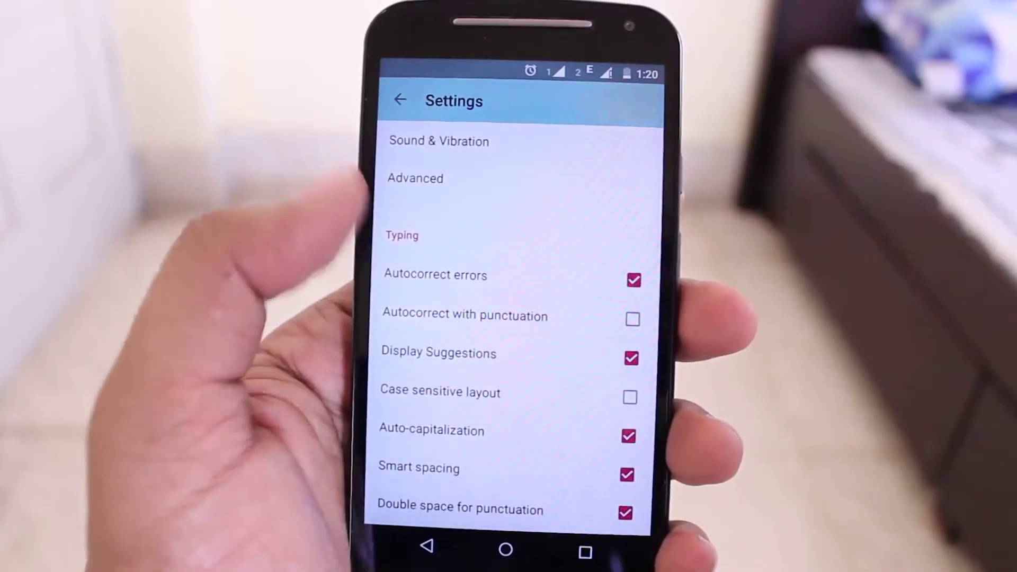
{"action": "scroll", "coordinate": [517, 318], "scroll_direction": "up", "scroll_amount": 5}
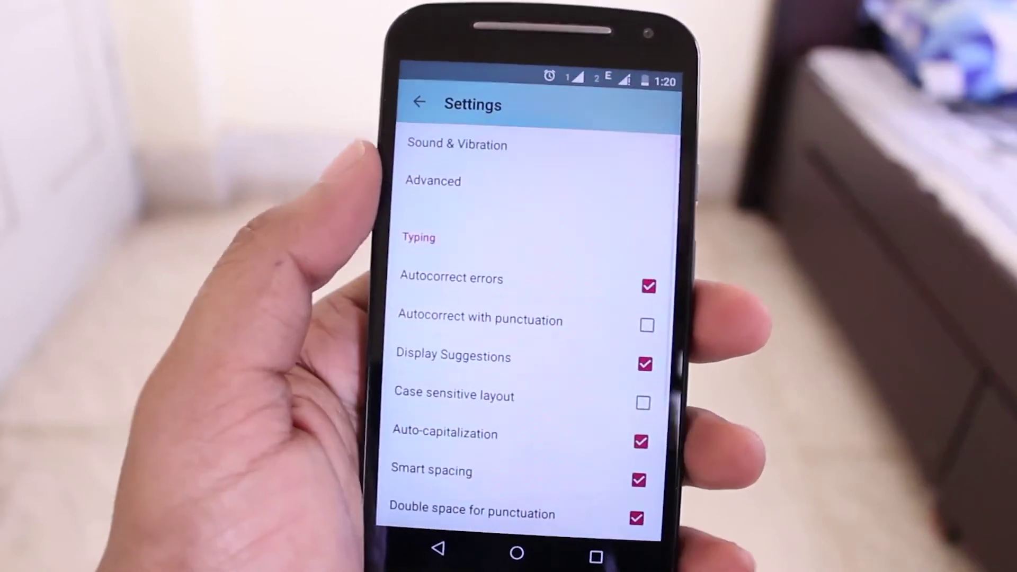